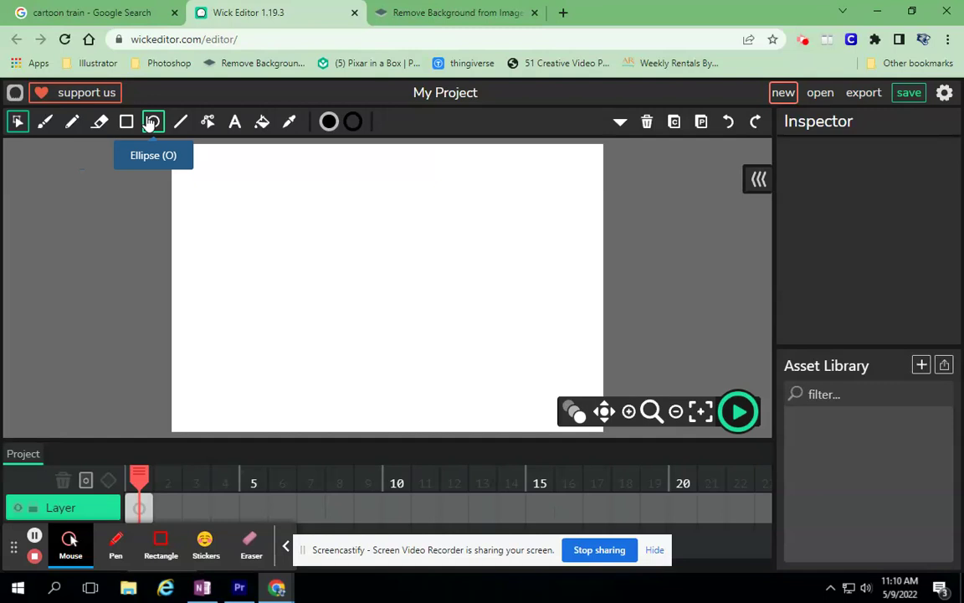
Step: Open the brown steam train picture from the 'cartoon train' image search results
{"action": "left_click", "coordinate": [84, 13]}
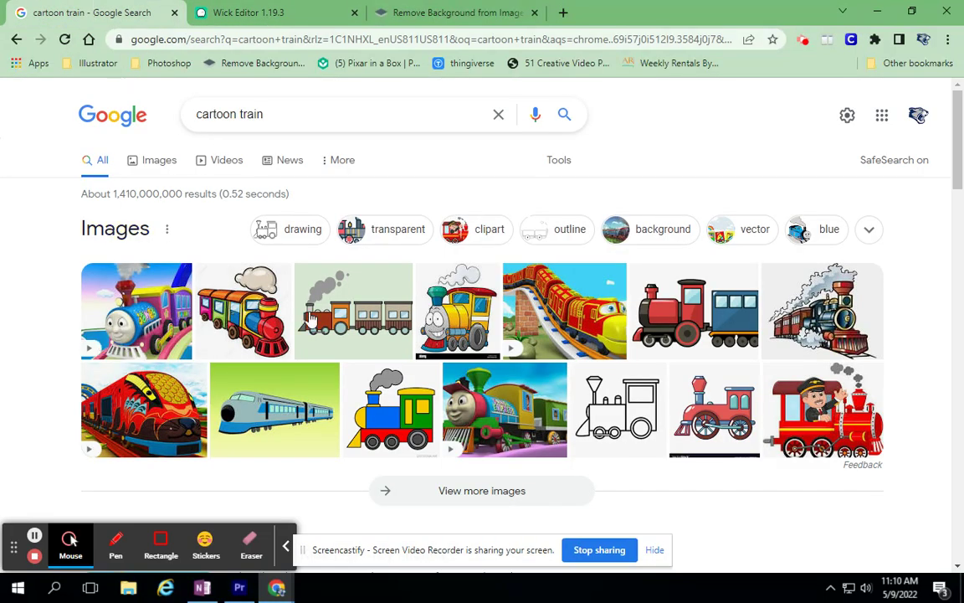
{"action": "left_click", "coordinate": [338, 311]}
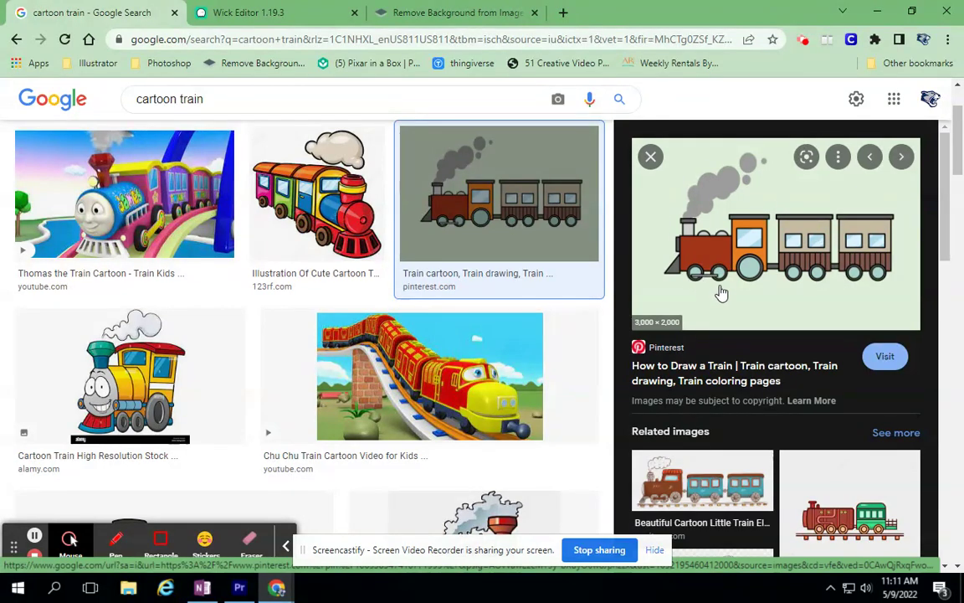
Step: Save the steam train picture as train.jpg in Downloads and go to remove.bg
{"action": "right_click", "coordinate": [767, 234]}
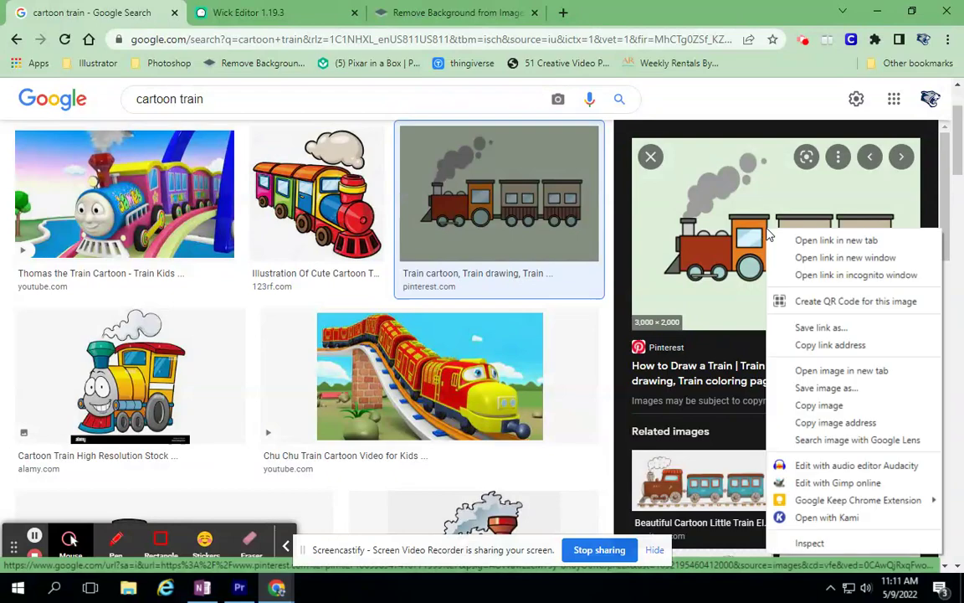
{"action": "left_click", "coordinate": [826, 390]}
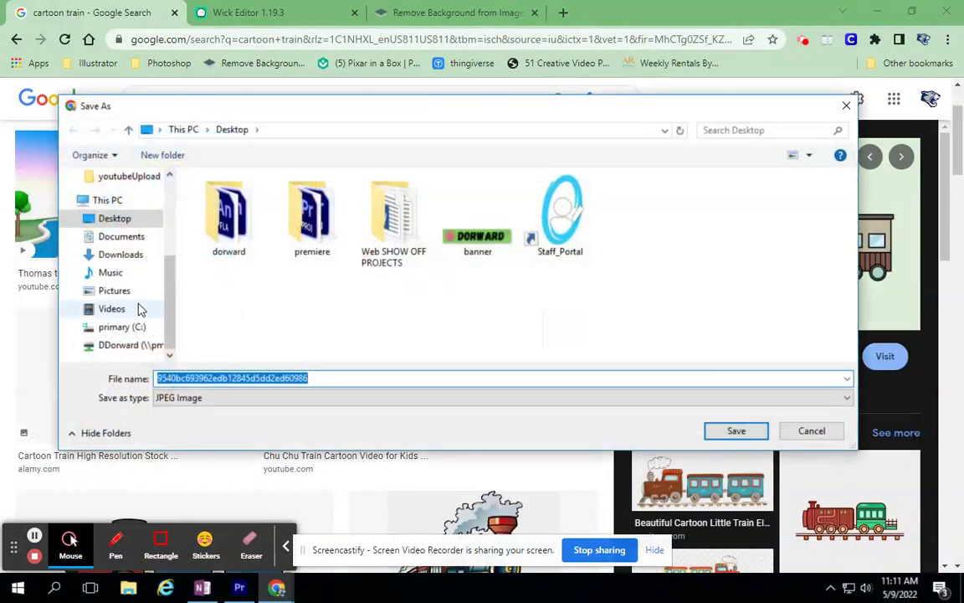
{"action": "left_click", "coordinate": [116, 258]}
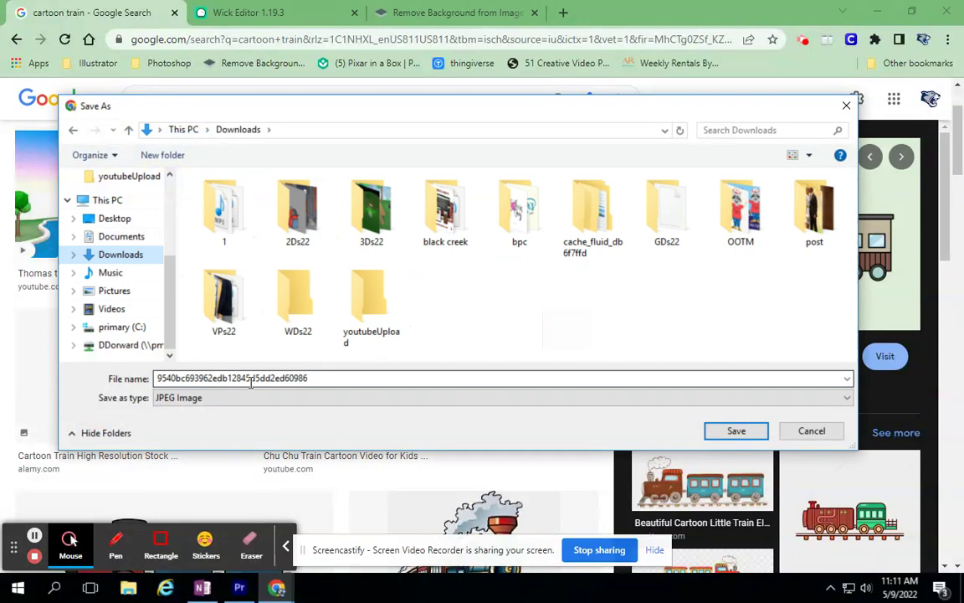
{"action": "type", "text": "train"}
{"action": "key", "text": "Return"}
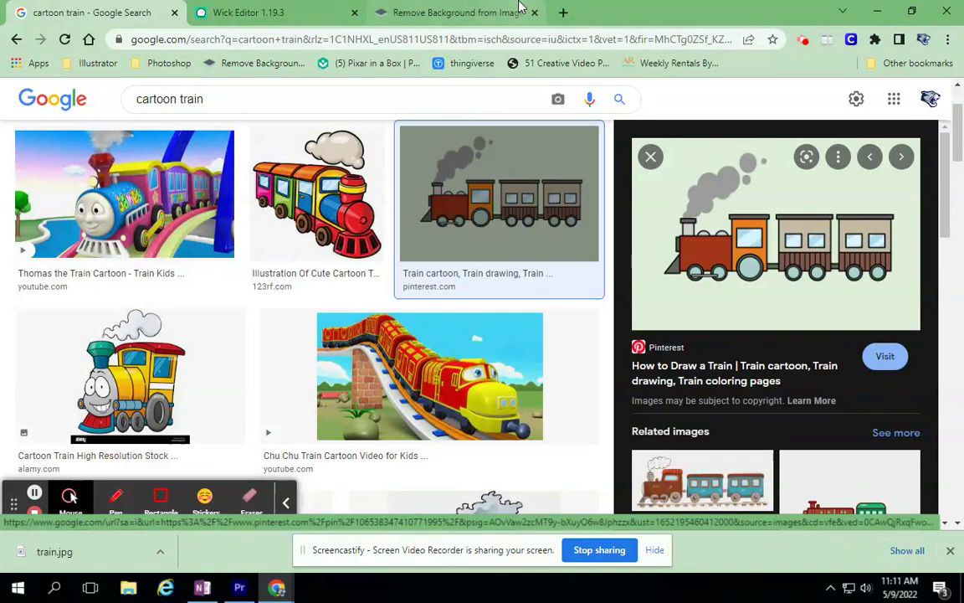
{"action": "left_click", "coordinate": [488, 11]}
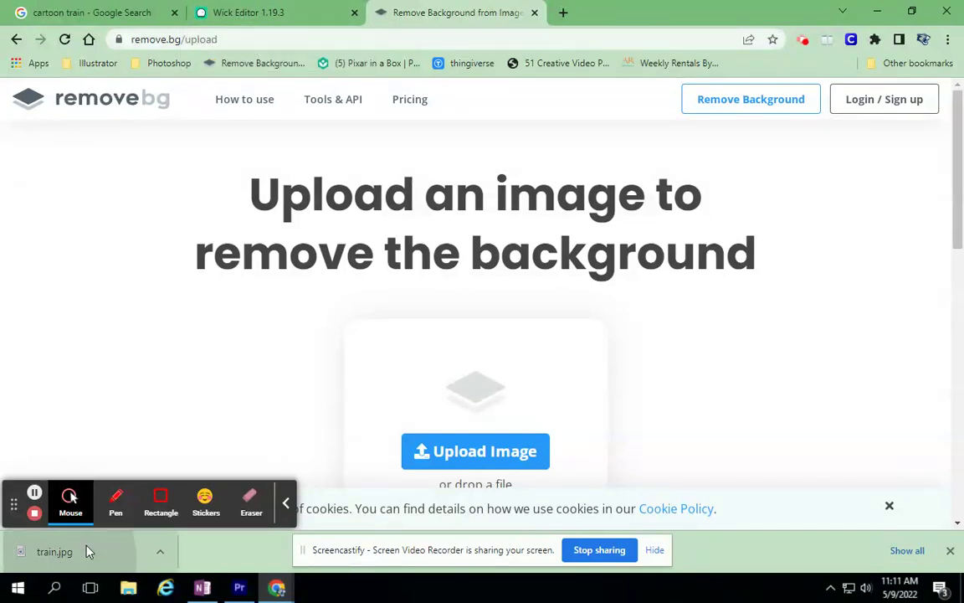
Step: Drop train.jpg onto remove.bg's upload area to cut the train from its background
{"action": "left_click_drag", "start_coordinate": [90, 552], "coordinate": [490, 452]}
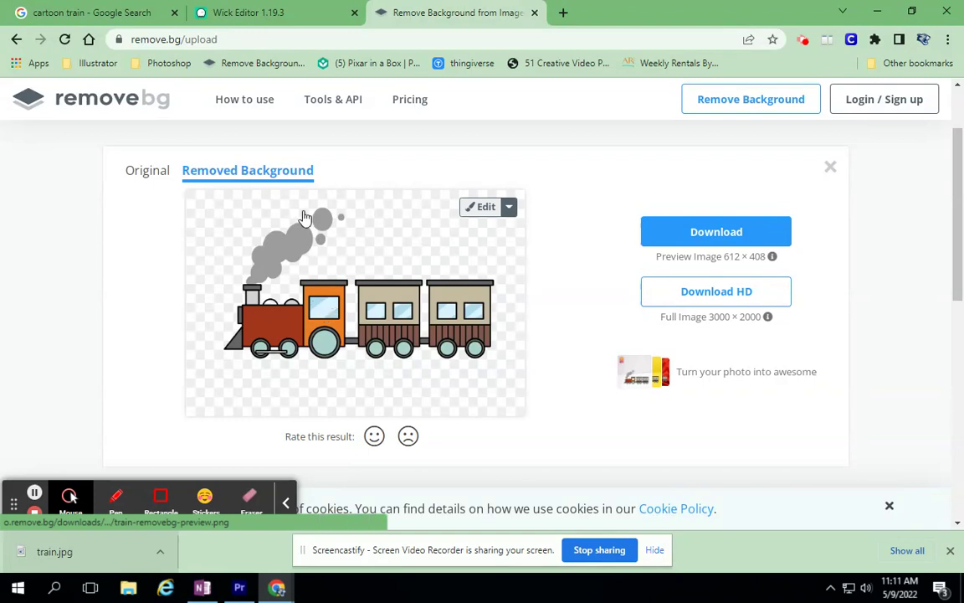
Step: In the Erase / Restore editor, shrink the brush and erase part of the cab window
{"action": "left_click", "coordinate": [486, 207]}
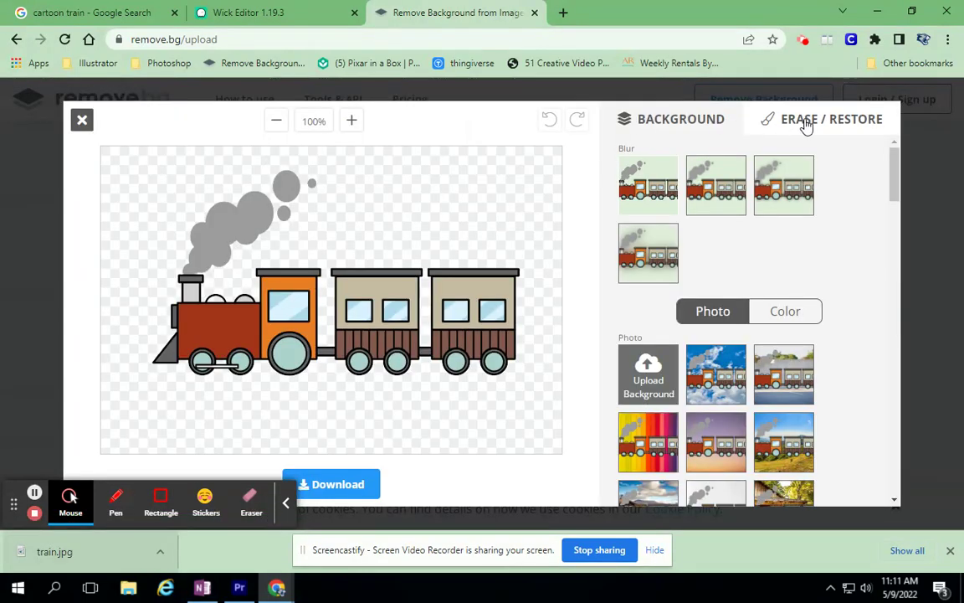
{"action": "left_click", "coordinate": [818, 123]}
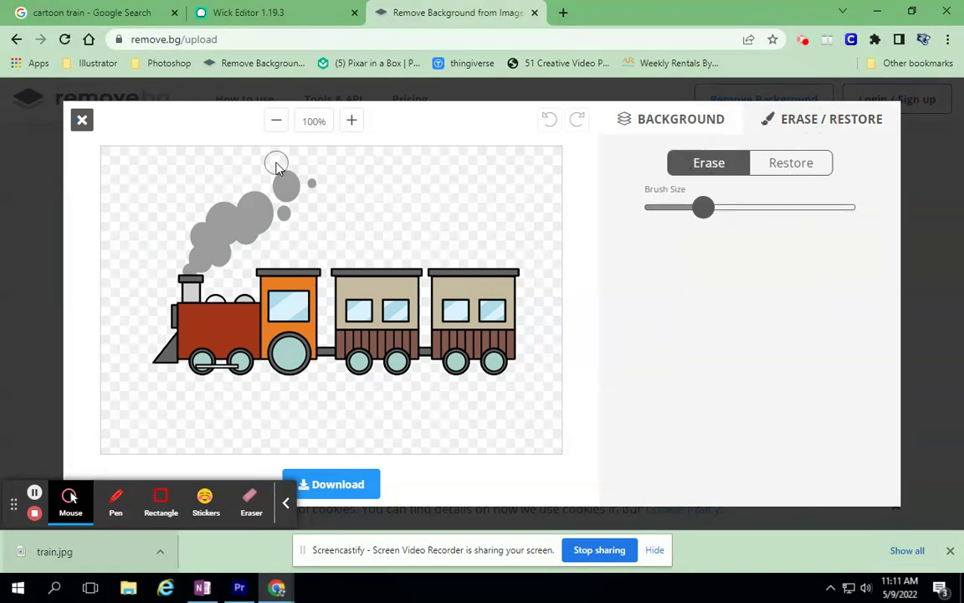
{"action": "left_click_drag", "start_coordinate": [703, 207], "coordinate": [669, 207]}
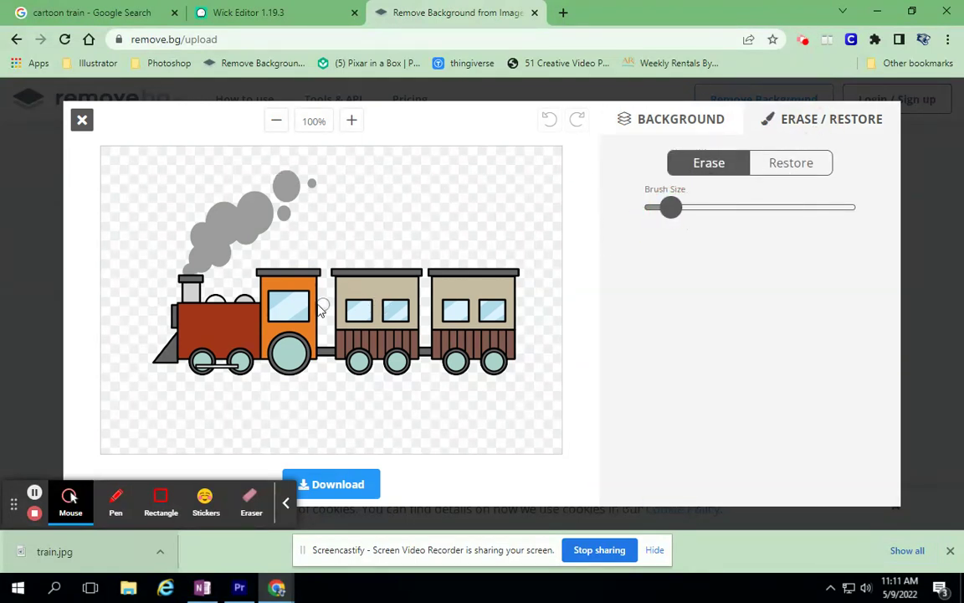
{"action": "left_click", "coordinate": [281, 315]}
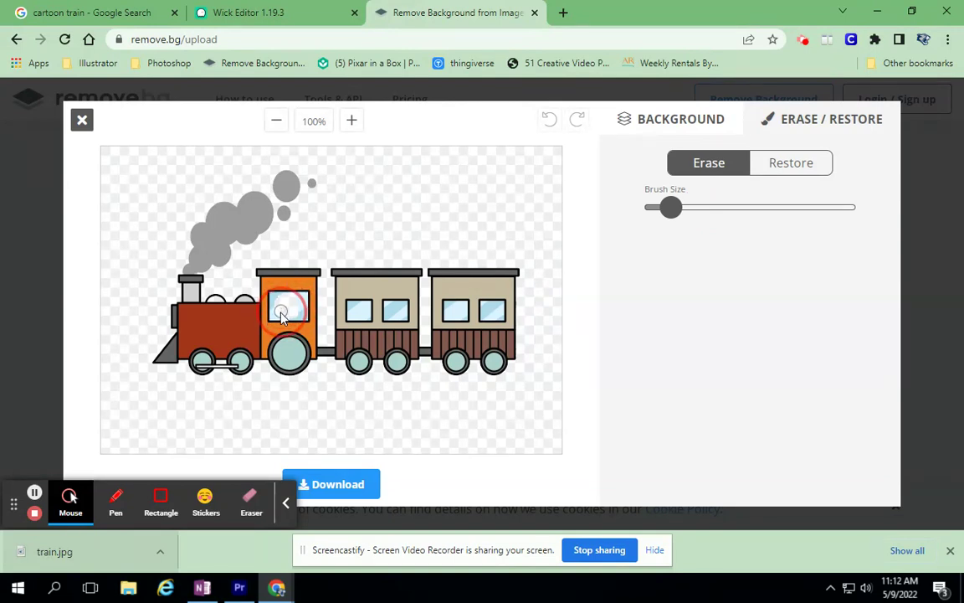
{"action": "mouse_move", "coordinate": [281, 316]}
{"action": "left_mouse_down"}
{"action": "mouse_move", "coordinate": [303, 300]}
{"action": "mouse_move", "coordinate": [275, 313]}
{"action": "left_mouse_up"}
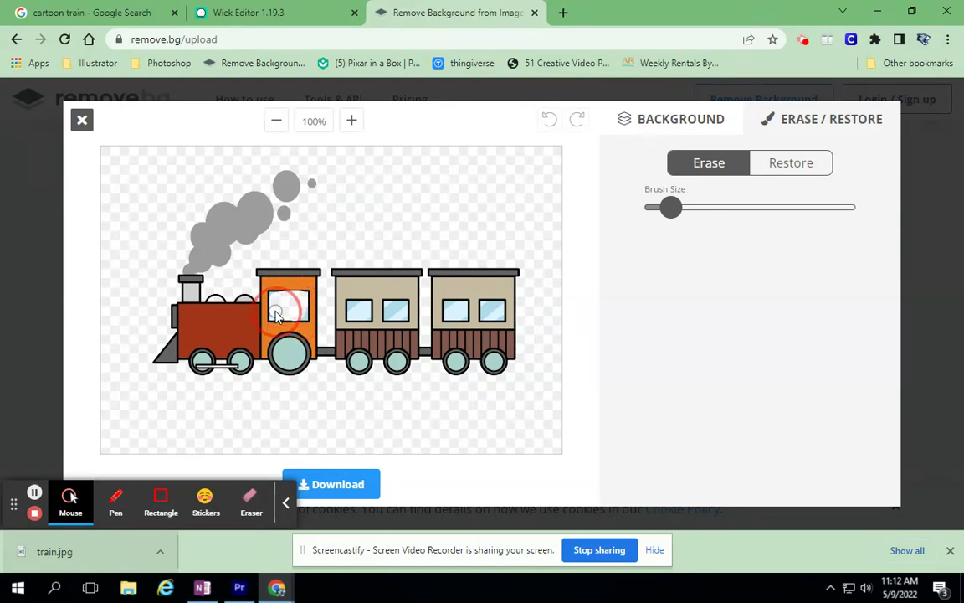
Step: Restore the cab window's glass, then zoom in to check and back out
{"action": "left_click", "coordinate": [770, 162]}
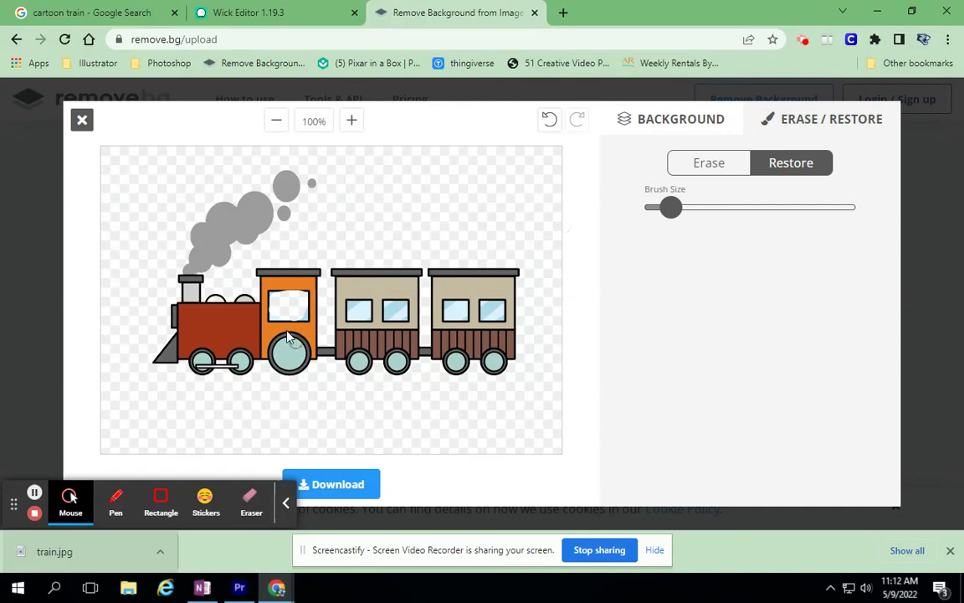
{"action": "mouse_move", "coordinate": [287, 337]}
{"action": "left_mouse_down"}
{"action": "mouse_move", "coordinate": [266, 308]}
{"action": "mouse_move", "coordinate": [291, 299]}
{"action": "mouse_move", "coordinate": [302, 315]}
{"action": "mouse_move", "coordinate": [280, 316]}
{"action": "mouse_move", "coordinate": [307, 349]}
{"action": "left_mouse_up"}
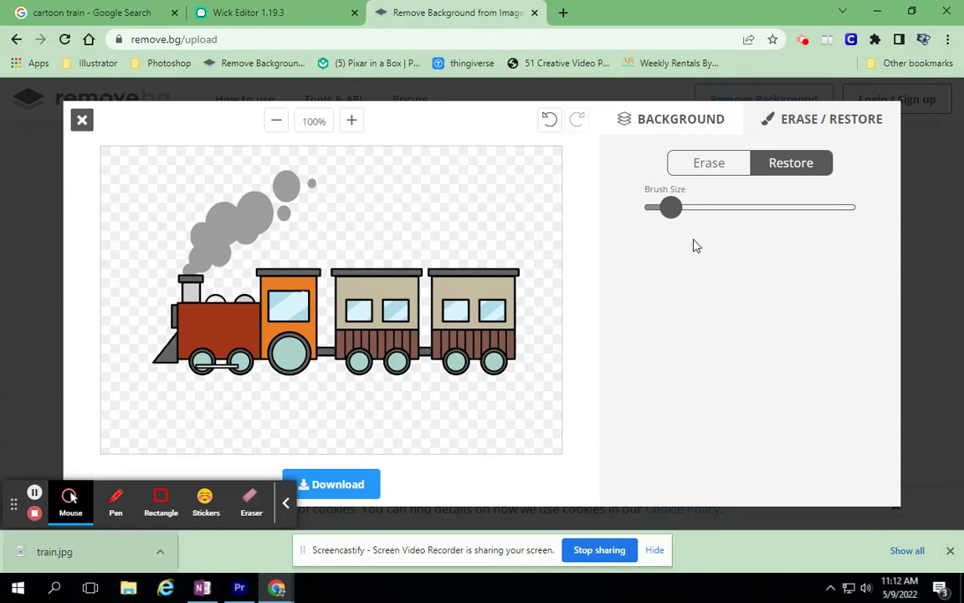
{"action": "left_click", "coordinate": [353, 125]}
{"action": "left_click", "coordinate": [354, 125]}
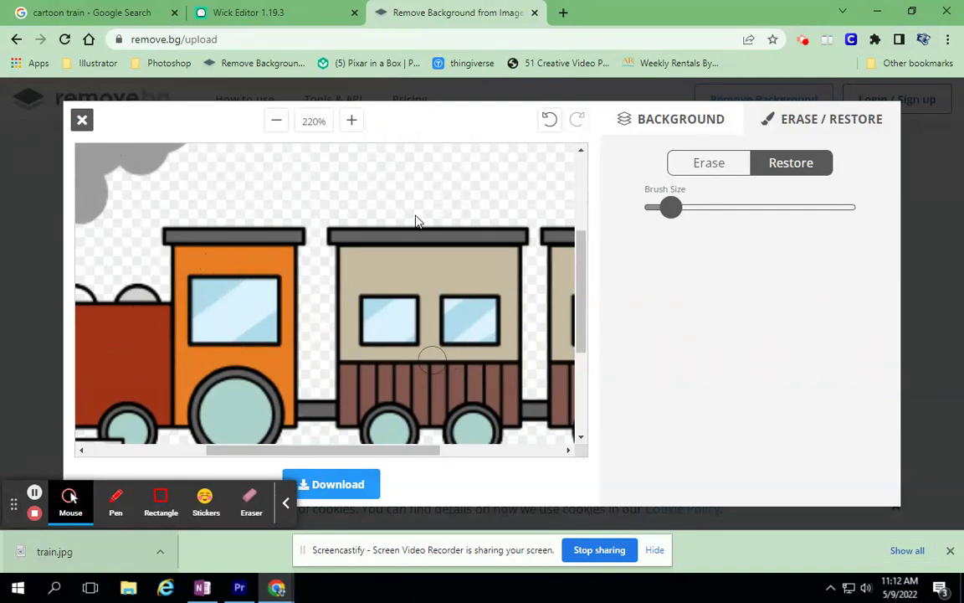
{"action": "left_click", "coordinate": [277, 121]}
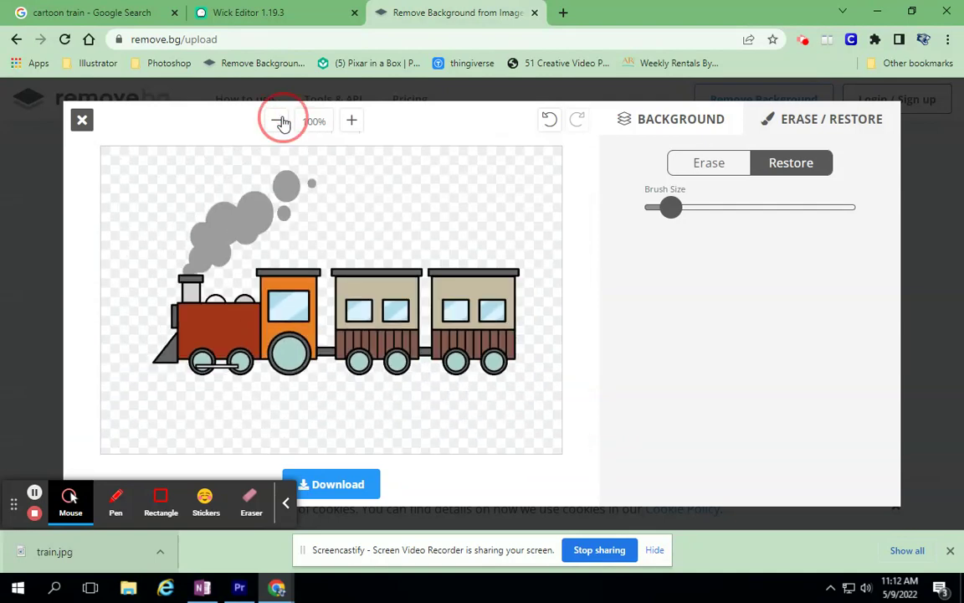
{"action": "left_click", "coordinate": [279, 121]}
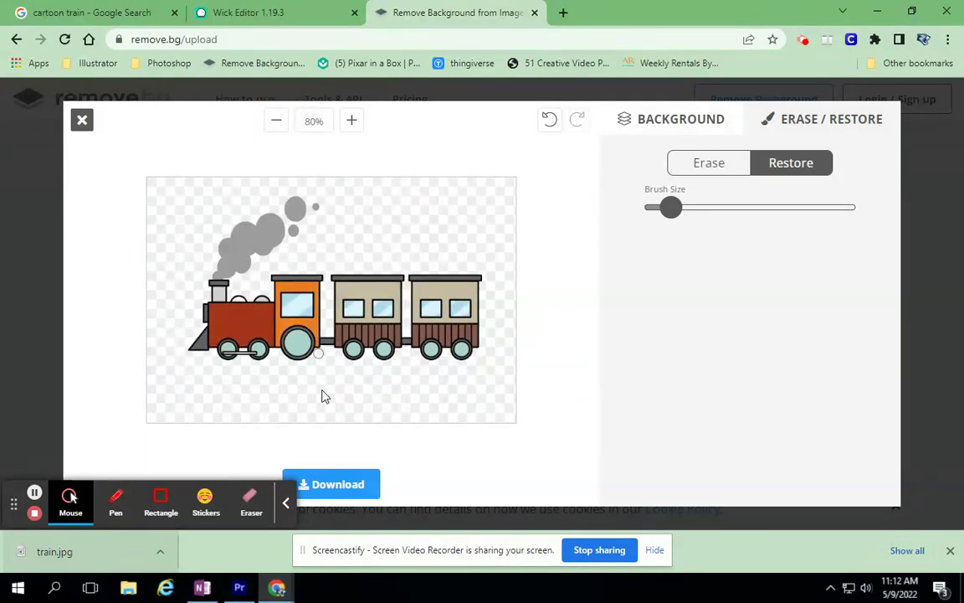
Step: Download the cut-out as train-removebg-preview.png and return to the Wick Editor project
{"action": "left_click", "coordinate": [339, 486]}
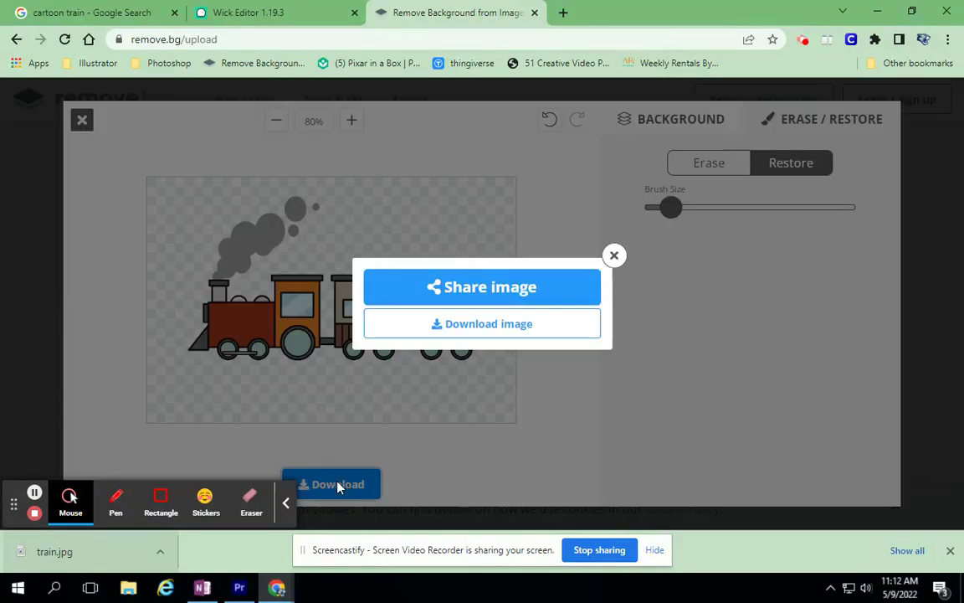
{"action": "left_click", "coordinate": [458, 330]}
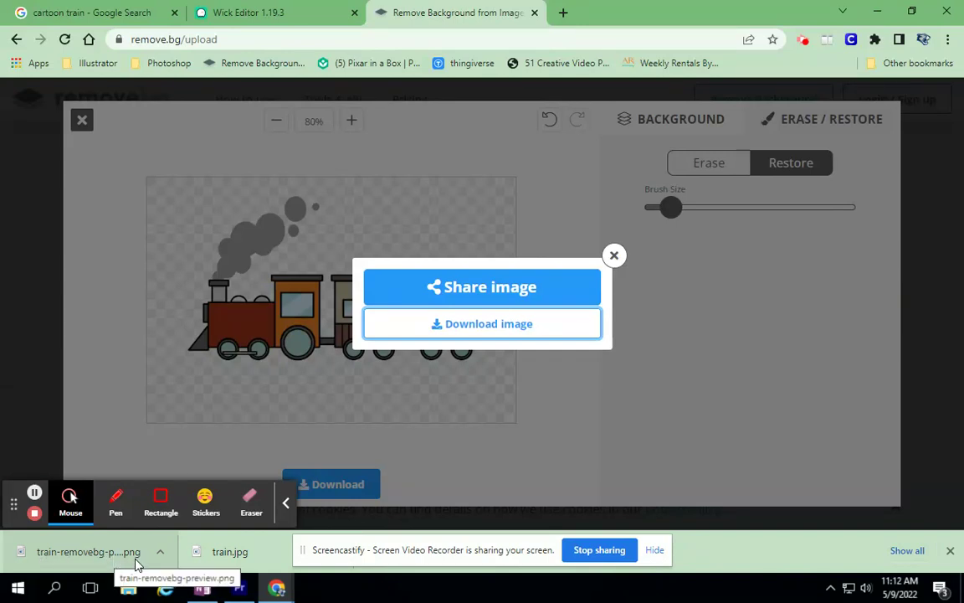
{"action": "left_click", "coordinate": [251, 14]}
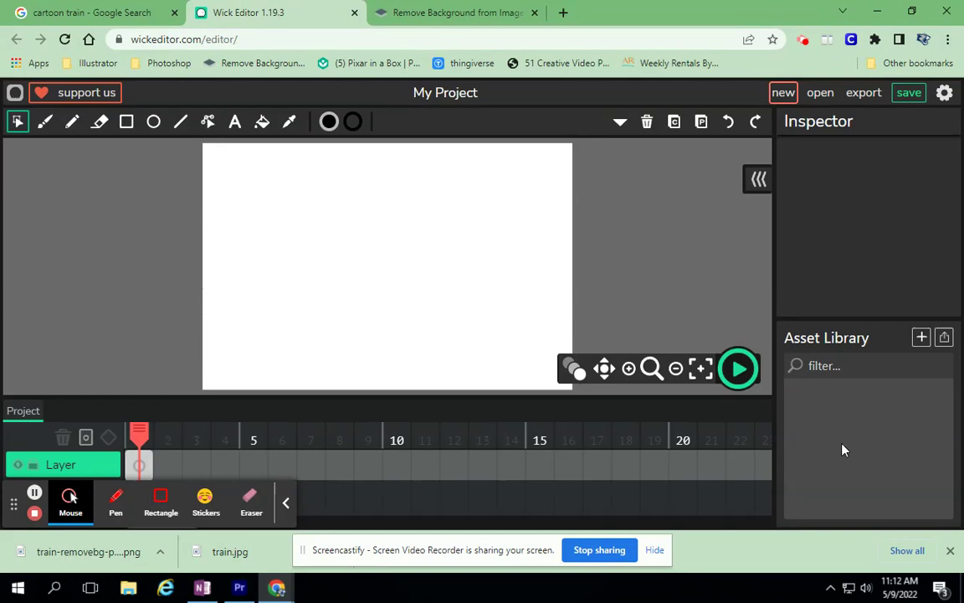
Step: Import train-removebg-preview from Downloads into the Asset Library and drag it onto the canvas
{"action": "left_click", "coordinate": [922, 338]}
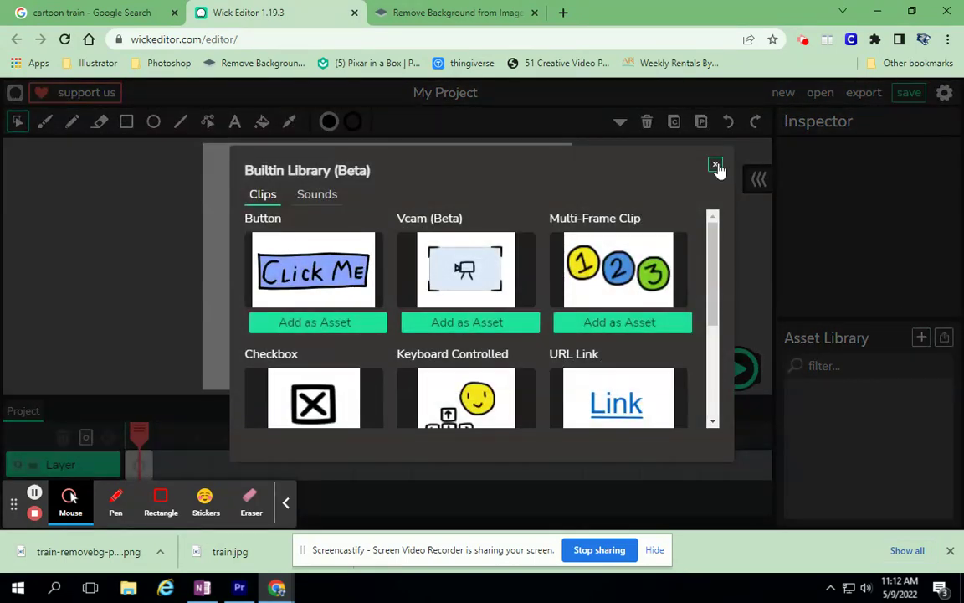
{"action": "left_click", "coordinate": [716, 165]}
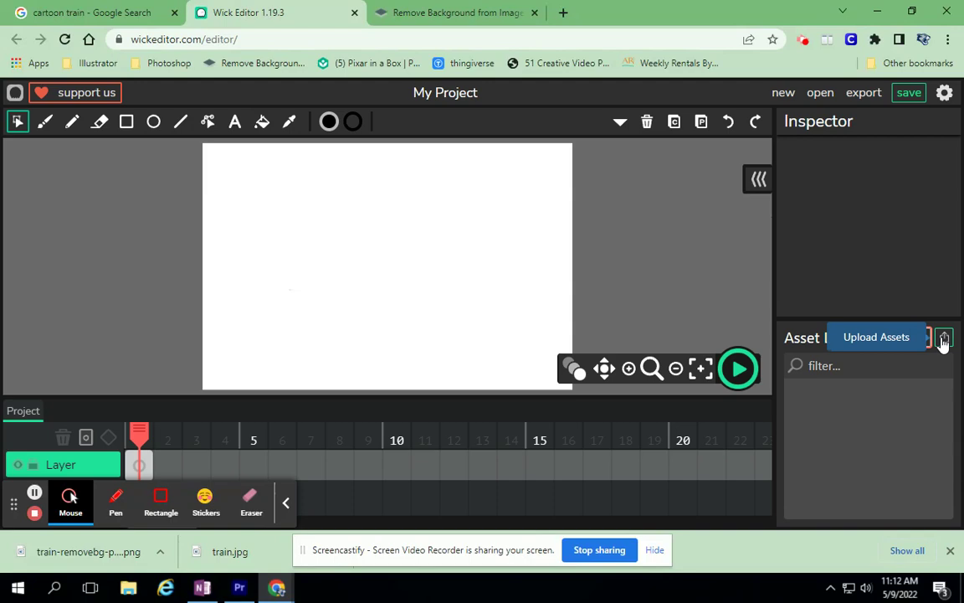
{"action": "left_click", "coordinate": [943, 338]}
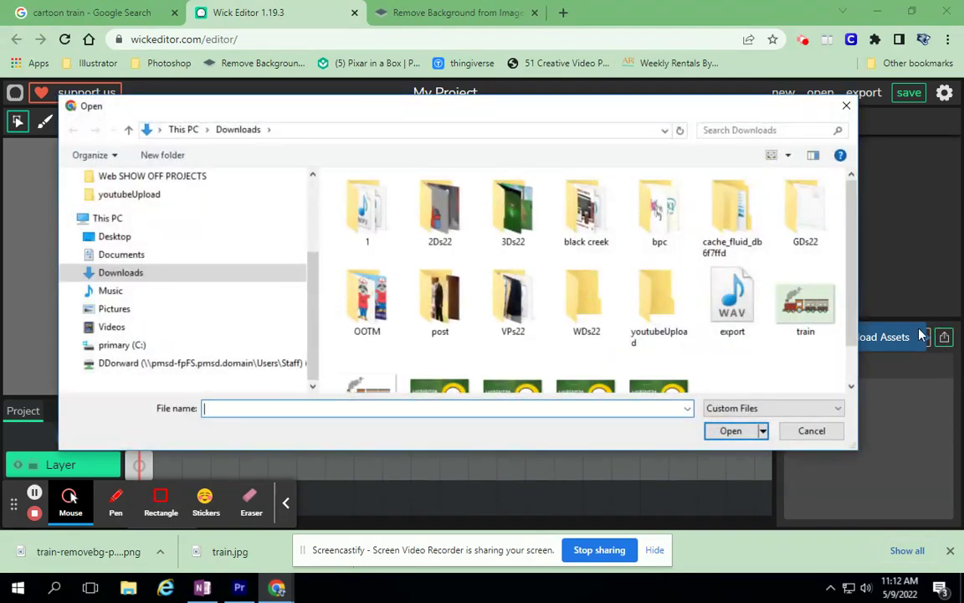
{"action": "left_click", "coordinate": [808, 310]}
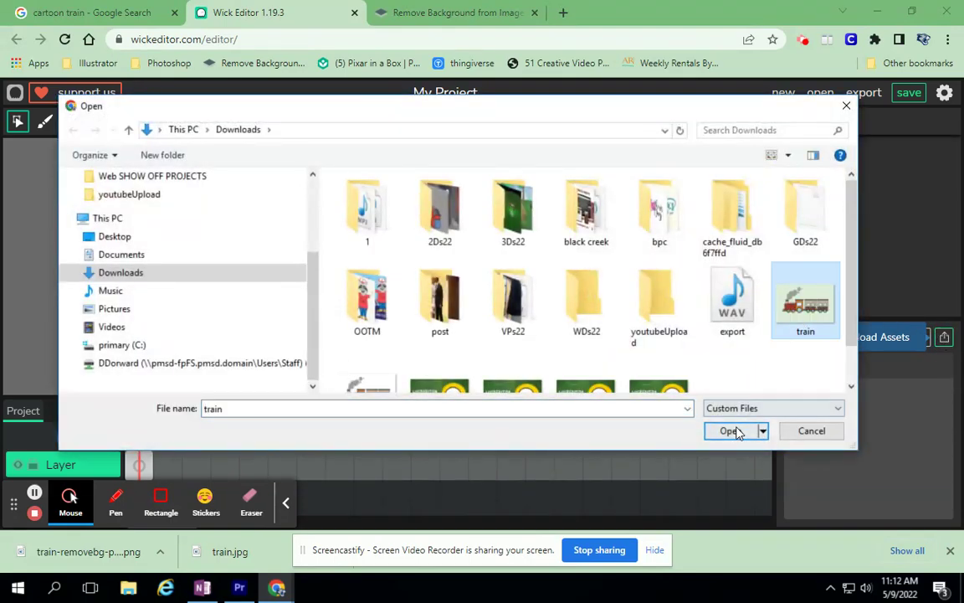
{"action": "left_click", "coordinate": [362, 385]}
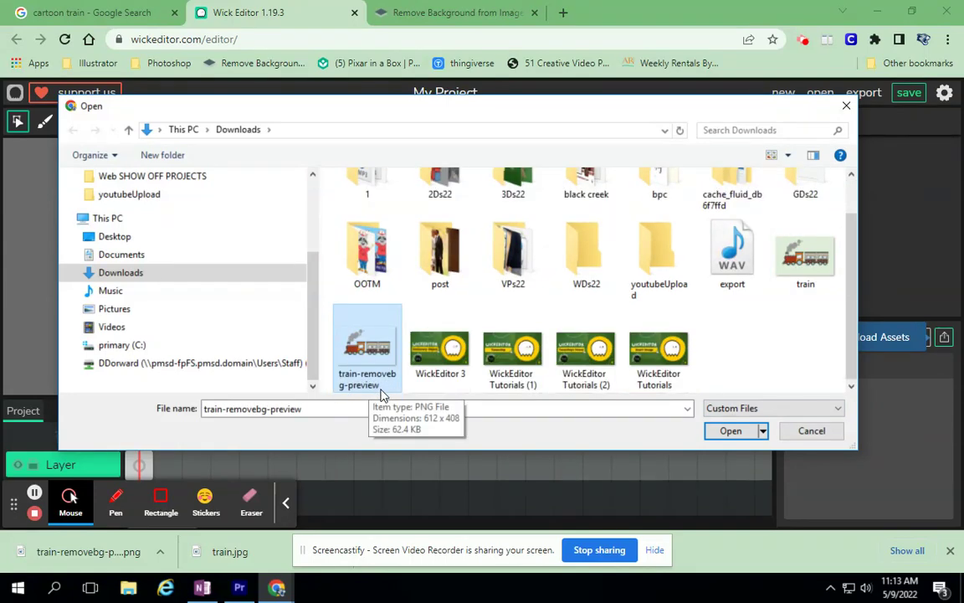
{"action": "left_click", "coordinate": [730, 432]}
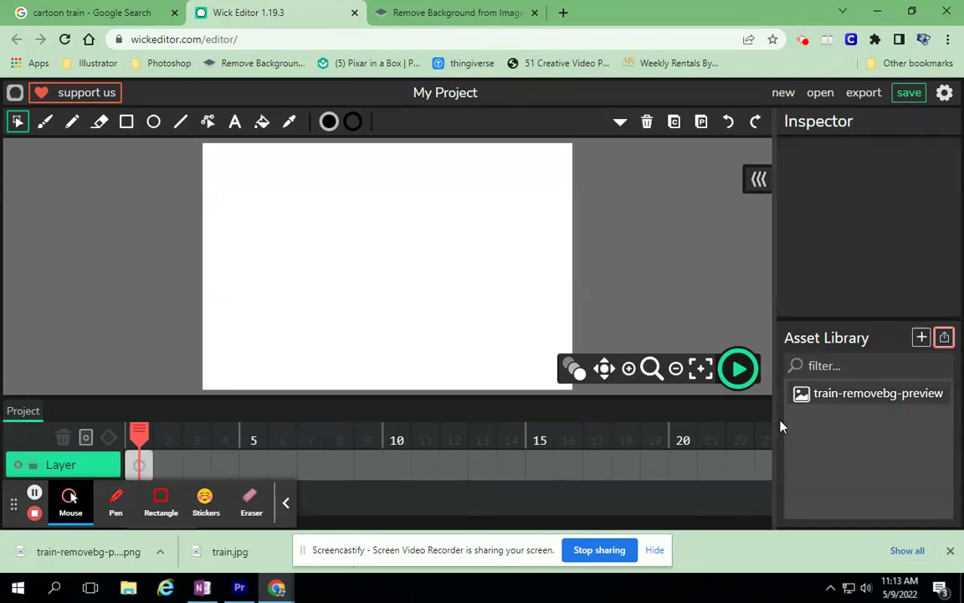
{"action": "left_click_drag", "start_coordinate": [870, 394], "coordinate": [501, 335]}
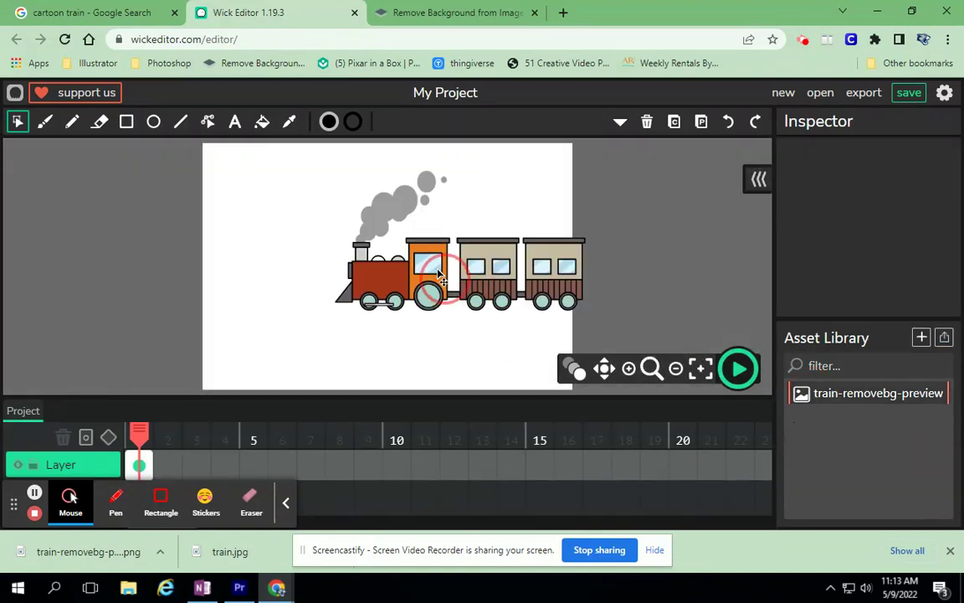
Step: Place the train near the right edge, then paste it into frames 2 and 3, shifted left
{"action": "left_click_drag", "start_coordinate": [377, 326], "coordinate": [569, 326]}
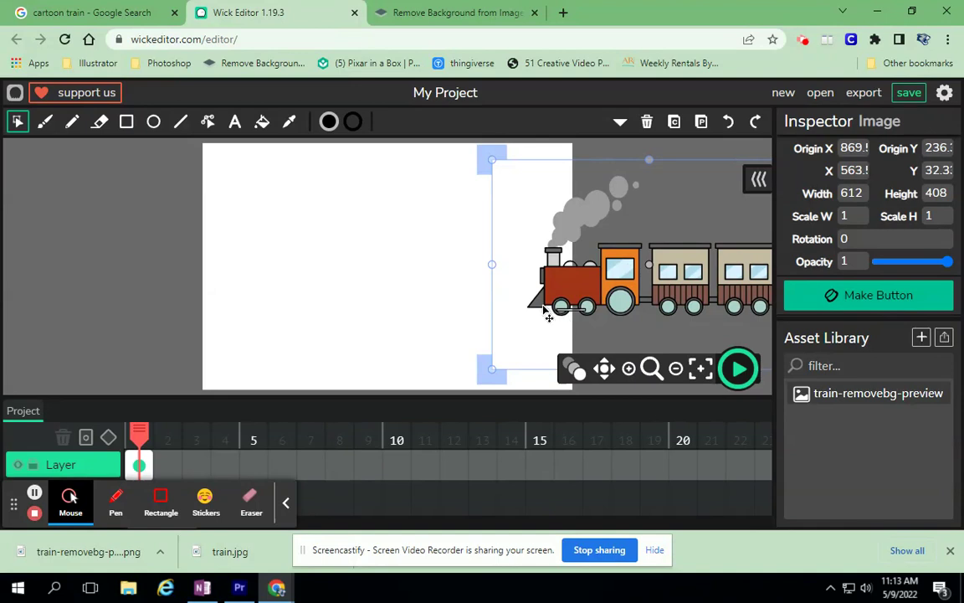
{"action": "double_click", "coordinate": [170, 464]}
{"action": "left_click", "coordinate": [701, 122]}
{"action": "left_click_drag", "start_coordinate": [630, 237], "coordinate": [578, 243]}
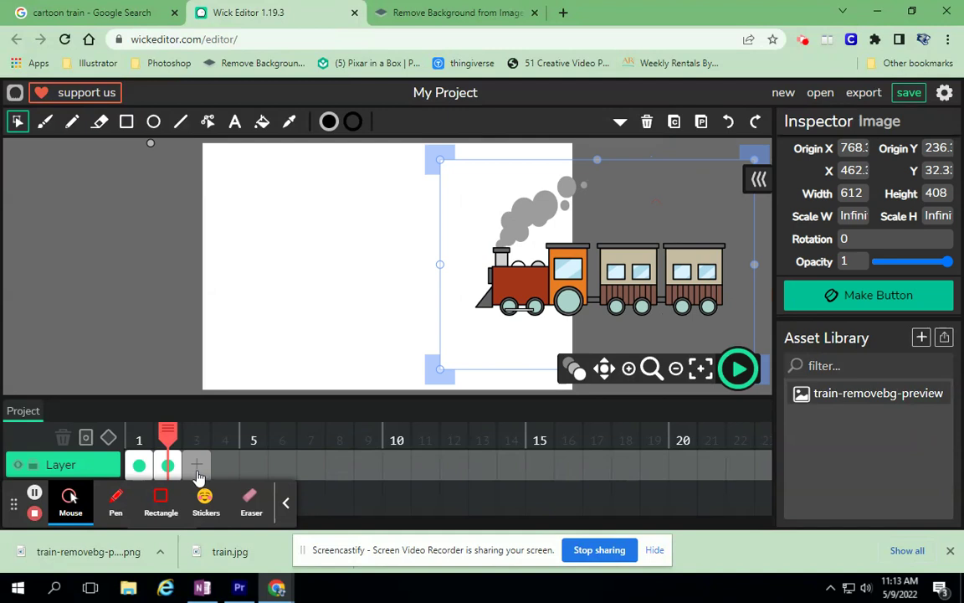
{"action": "left_click", "coordinate": [196, 467]}
{"action": "left_click", "coordinate": [702, 122]}
{"action": "left_click_drag", "start_coordinate": [661, 251], "coordinate": [534, 283]}
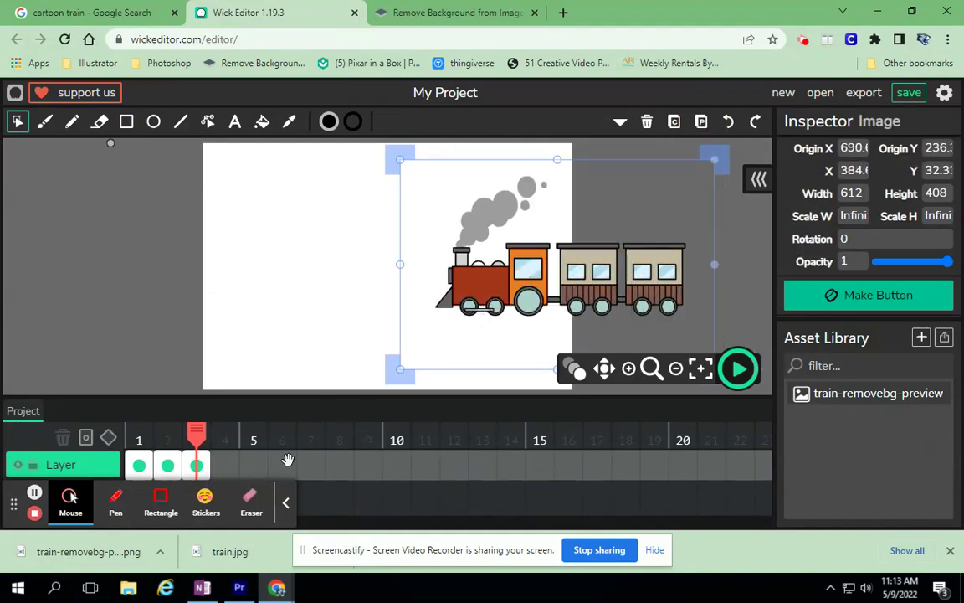
Step: Copy the train into new frames 4 and 5, moving it further left each time
{"action": "left_click", "coordinate": [674, 122]}
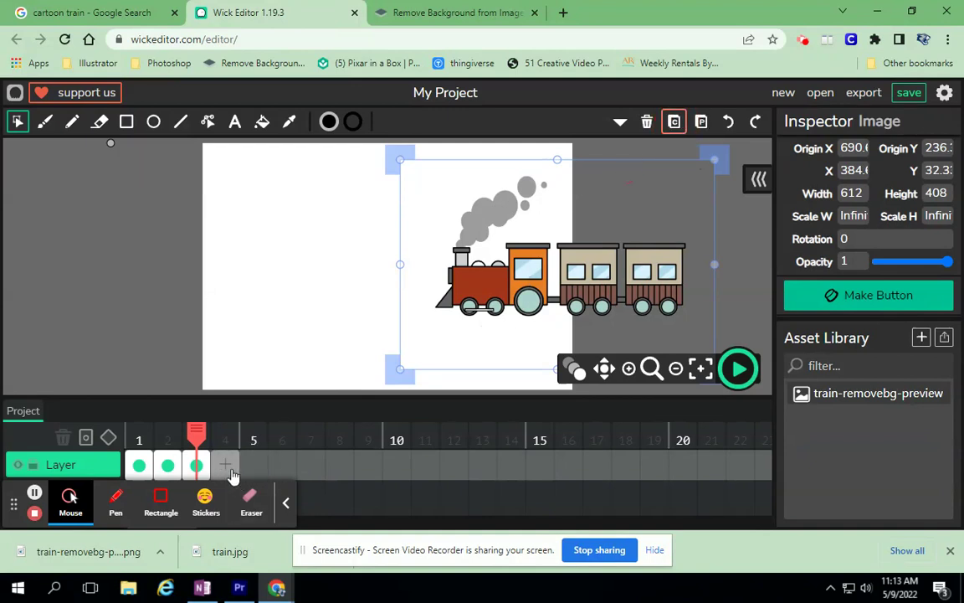
{"action": "left_click", "coordinate": [231, 470]}
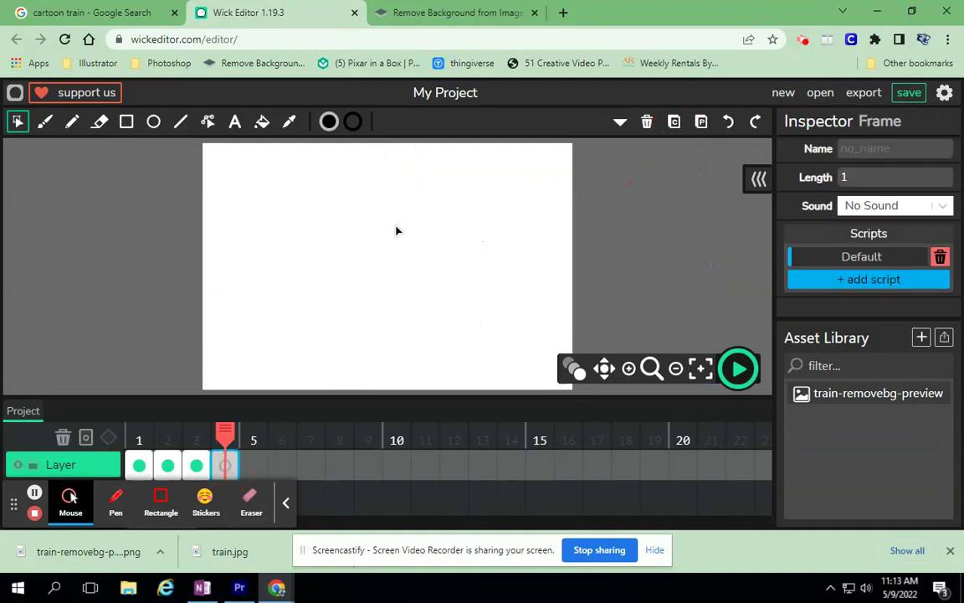
{"action": "left_click", "coordinate": [702, 124]}
{"action": "left_click_drag", "start_coordinate": [513, 303], "coordinate": [429, 310]}
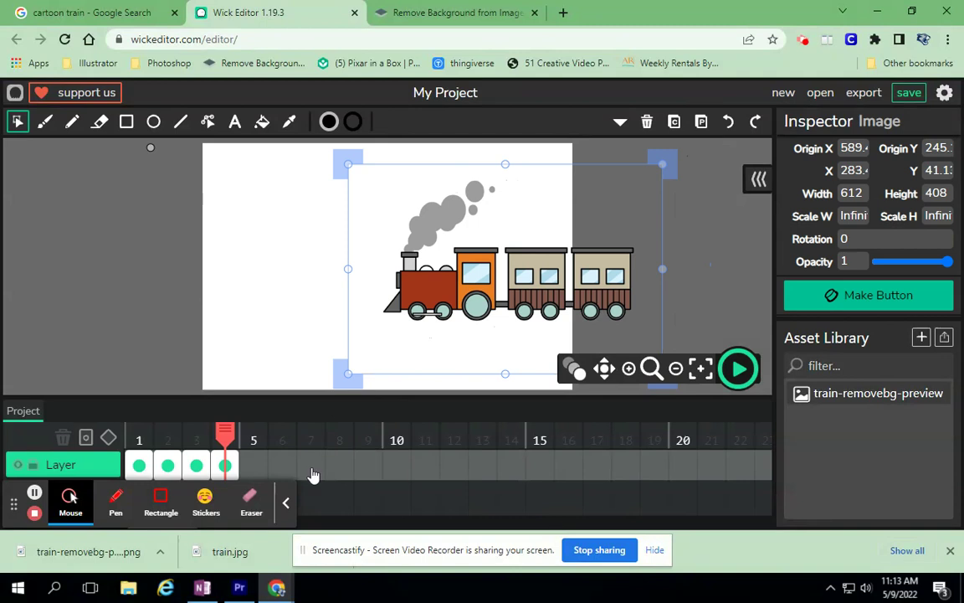
{"action": "left_click", "coordinate": [674, 123]}
{"action": "left_click", "coordinate": [253, 467]}
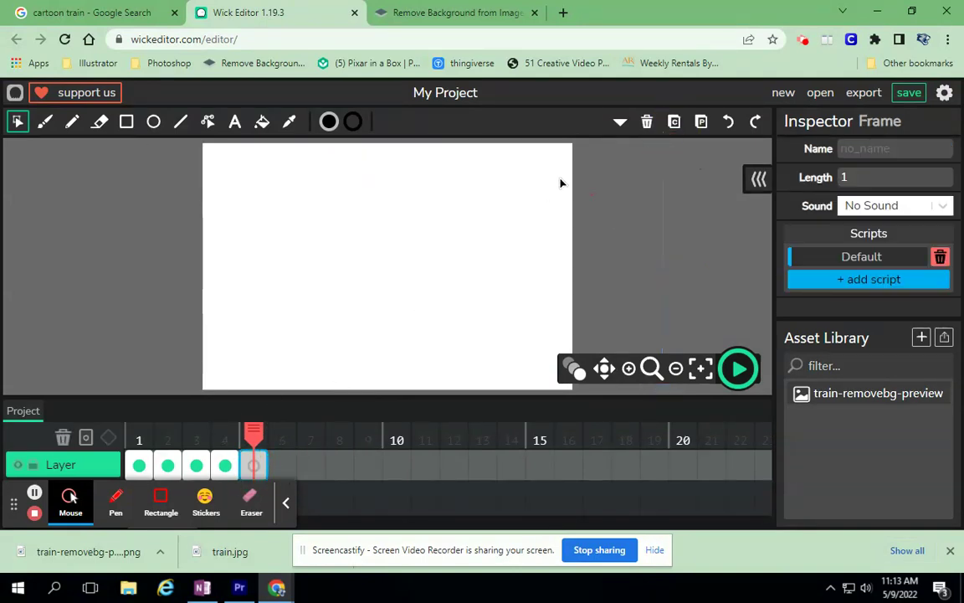
{"action": "left_click", "coordinate": [702, 122]}
{"action": "left_click_drag", "start_coordinate": [494, 267], "coordinate": [427, 271]}
Step: Add frame 6 with the train near the canvas's left side and scrub through the frames
{"action": "left_click", "coordinate": [674, 122]}
{"action": "left_click", "coordinate": [283, 465]}
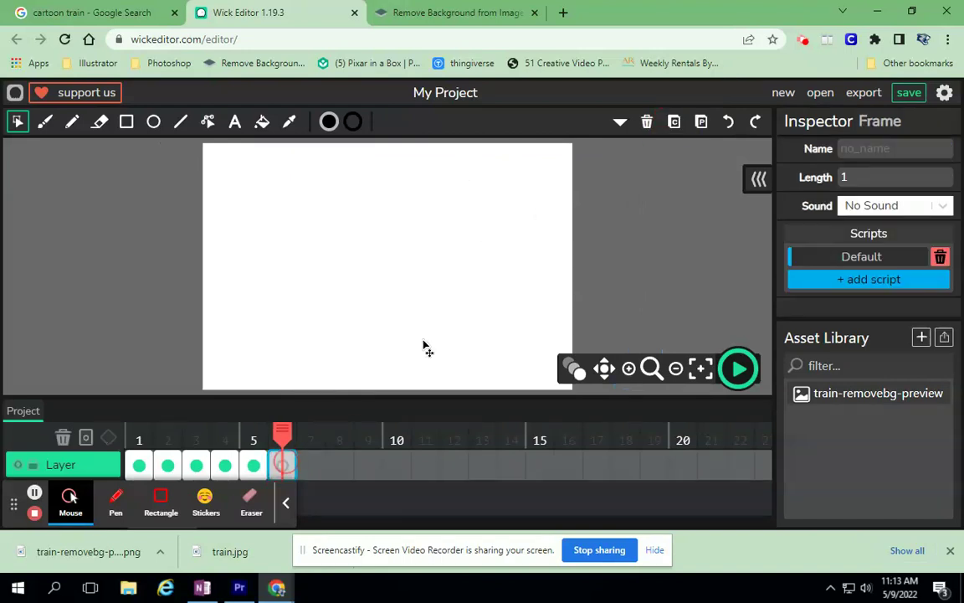
{"action": "left_click", "coordinate": [701, 123]}
{"action": "left_click", "coordinate": [369, 299]}
{"action": "left_click_drag", "start_coordinate": [369, 299], "coordinate": [307, 303]}
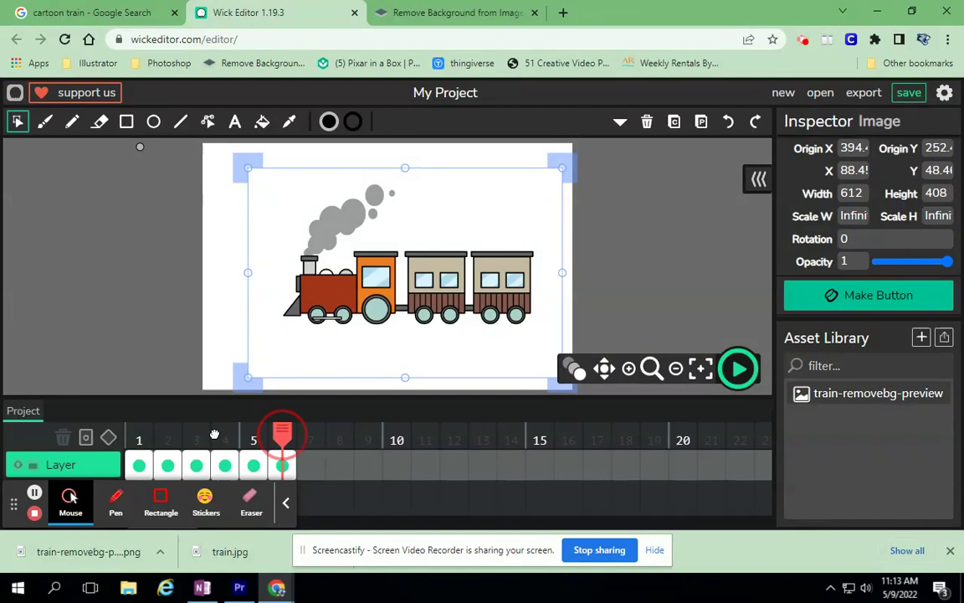
{"action": "mouse_move", "coordinate": [281, 432]}
{"action": "left_mouse_down"}
{"action": "mouse_move", "coordinate": [133, 435]}
{"action": "mouse_move", "coordinate": [249, 446]}
{"action": "mouse_move", "coordinate": [266, 459]}
{"action": "mouse_move", "coordinate": [282, 441]}
{"action": "left_mouse_up"}
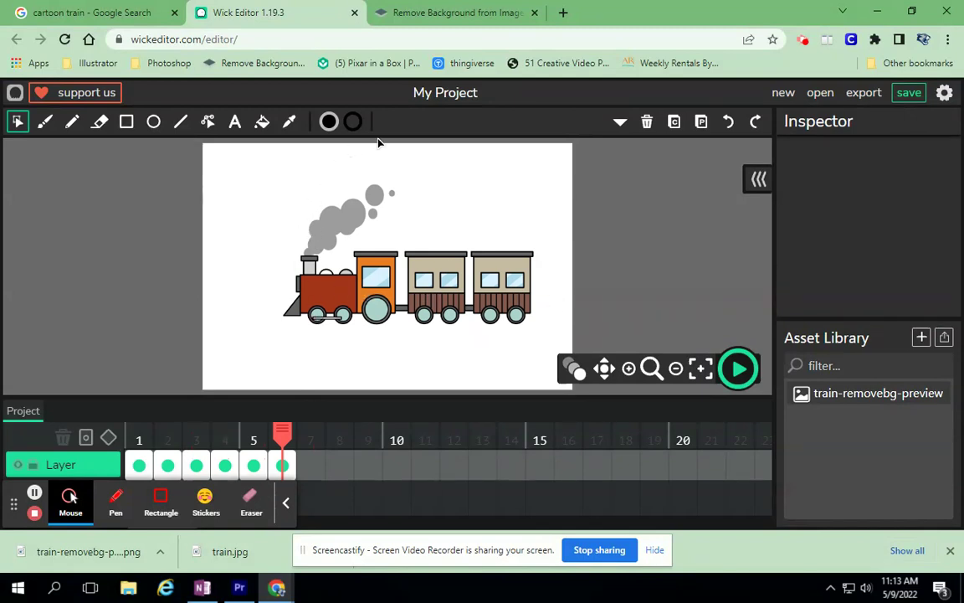
Step: Replace the project name with 'Train' in the project settings and apply it
{"action": "left_click", "coordinate": [447, 97]}
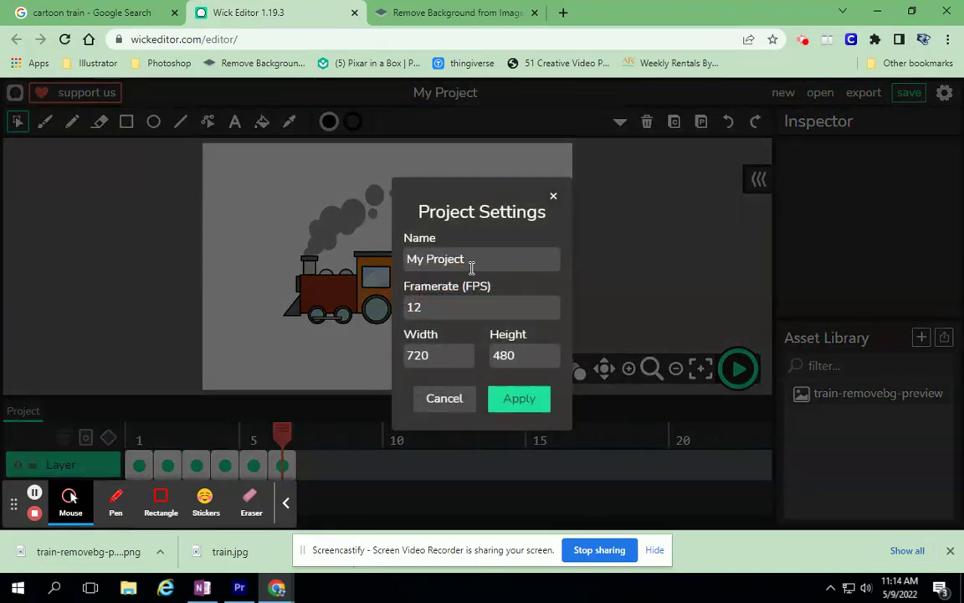
{"action": "left_click", "coordinate": [457, 263]}
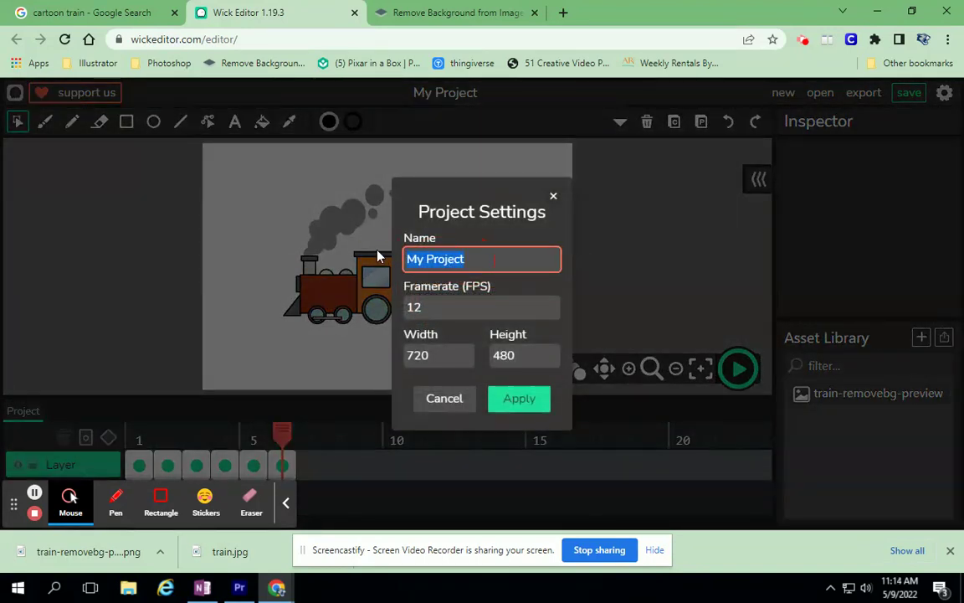
{"action": "type", "text": "Train"}
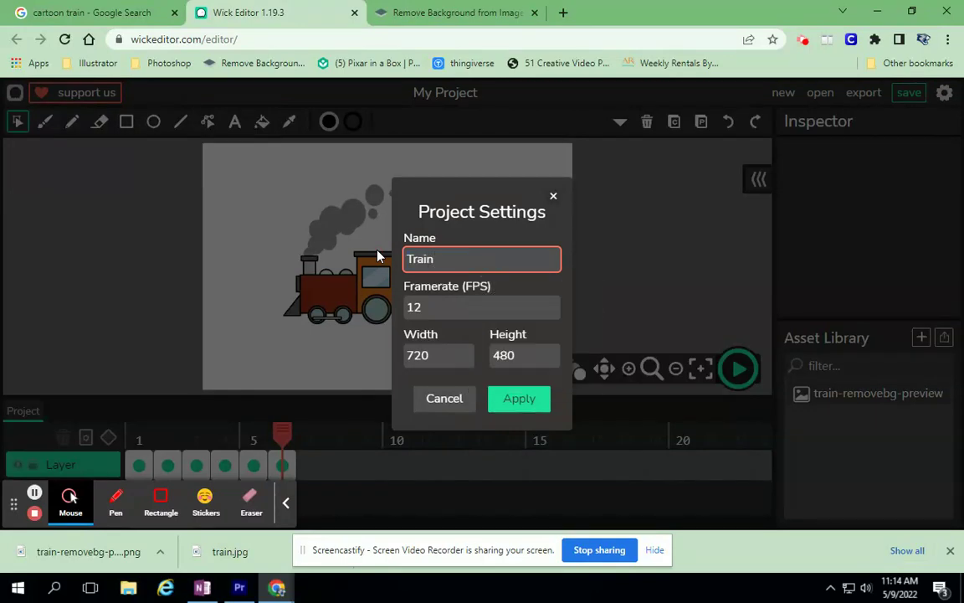
{"action": "left_click", "coordinate": [513, 399]}
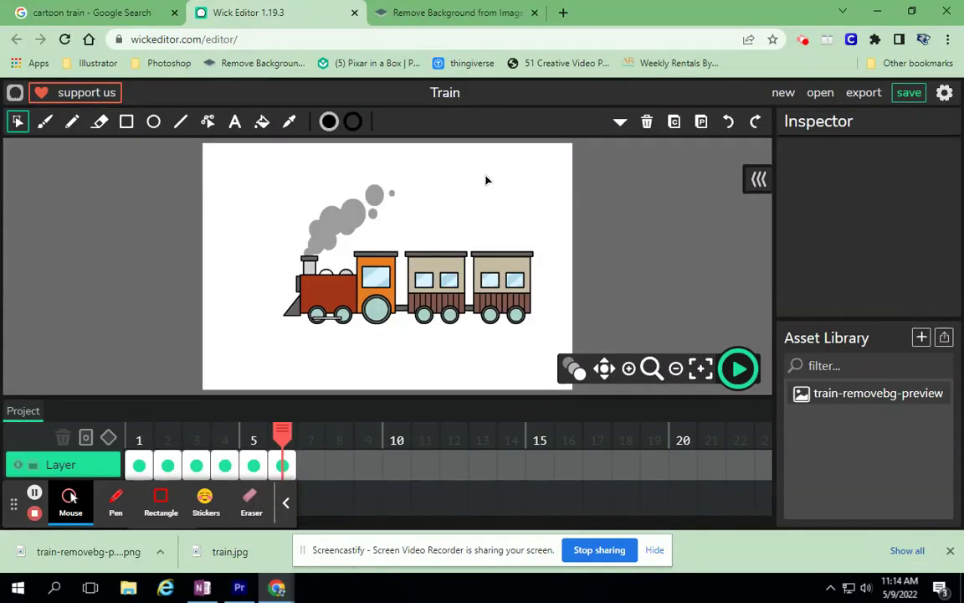
{"action": "left_click", "coordinate": [944, 95]}
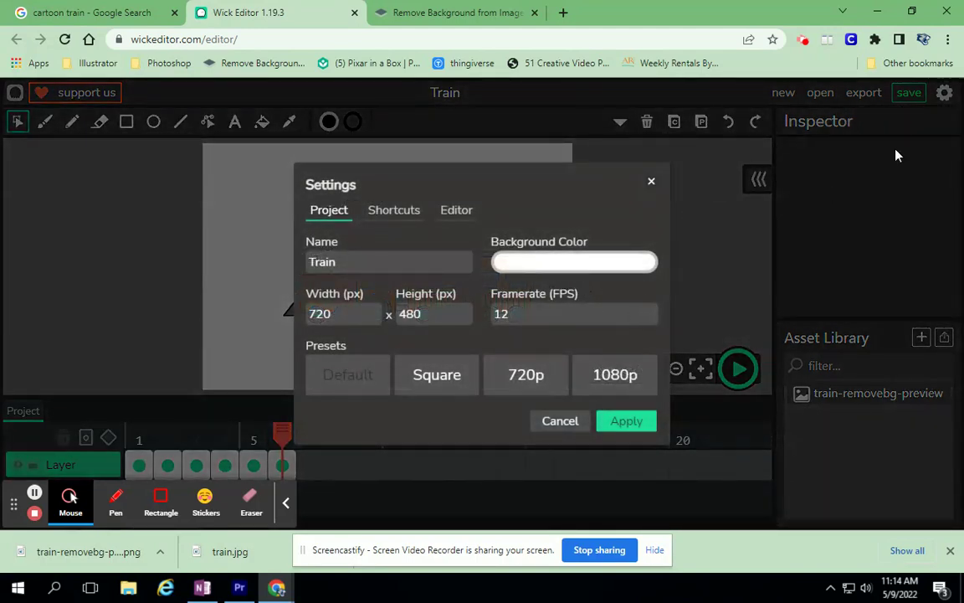
Step: Set the stage background colour to yellow in the editor settings, then return to remove.bg
{"action": "left_click", "coordinate": [564, 420]}
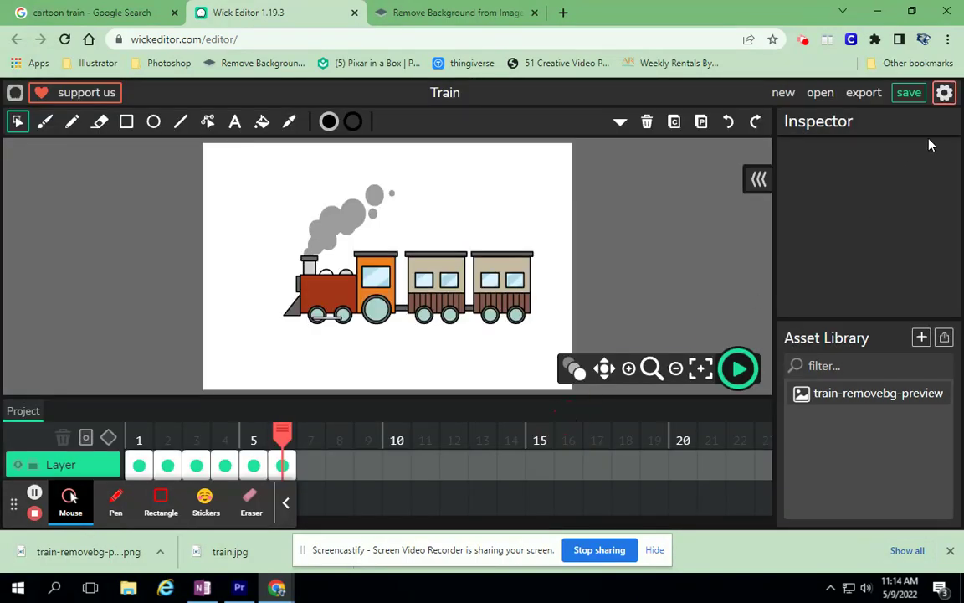
{"action": "left_click", "coordinate": [944, 92]}
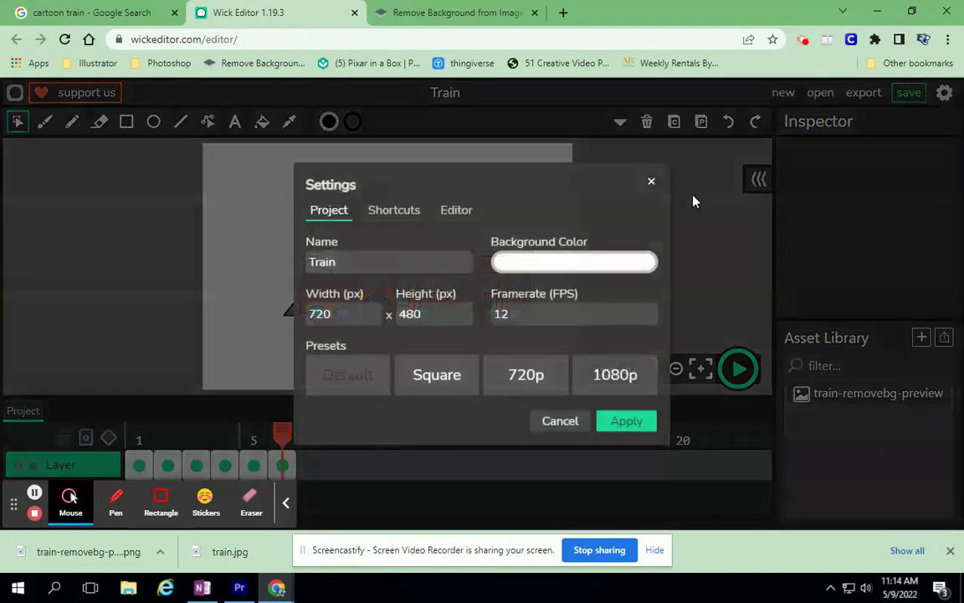
{"action": "left_click", "coordinate": [605, 264]}
{"action": "left_click", "coordinate": [560, 369]}
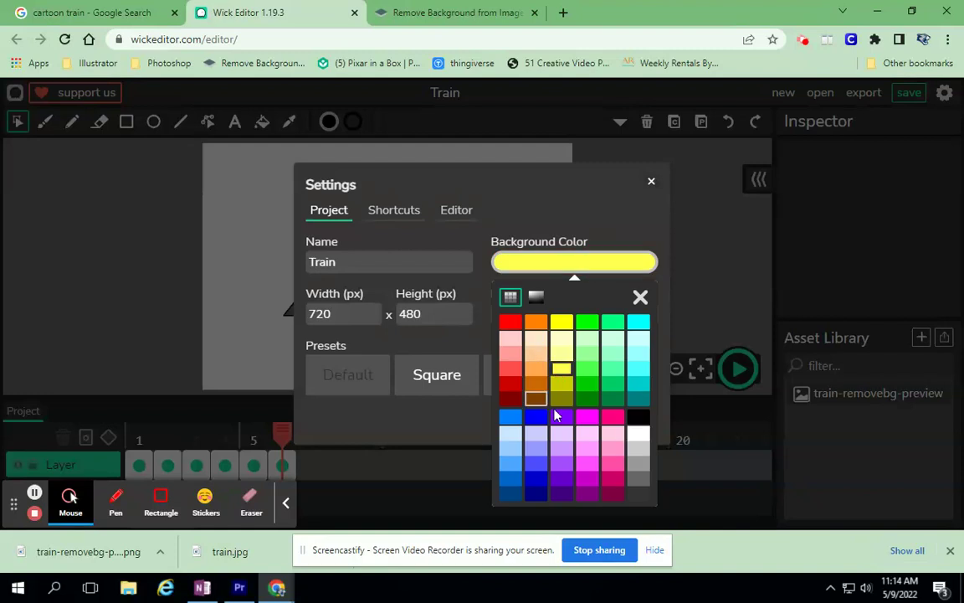
{"action": "left_click", "coordinate": [431, 412]}
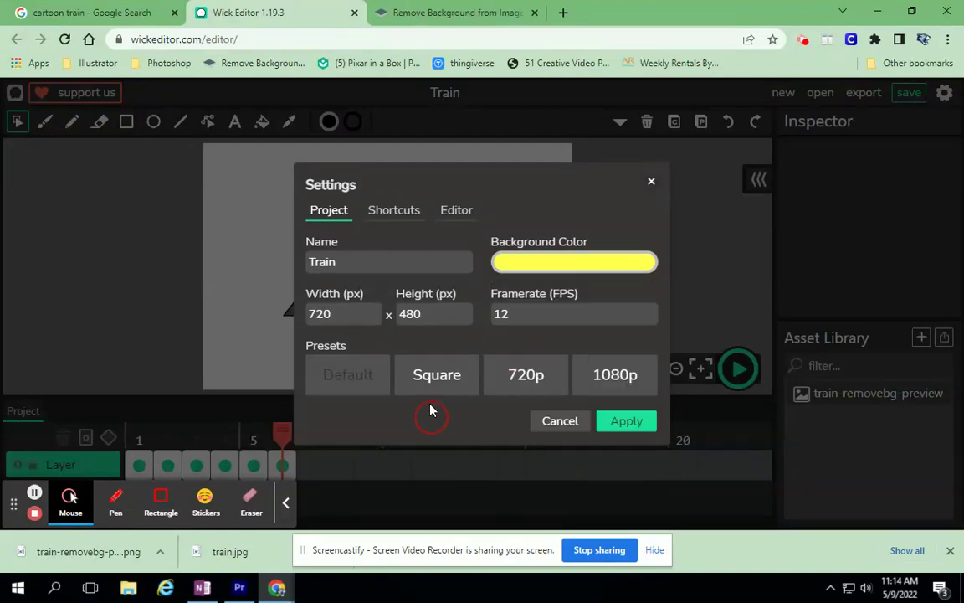
{"action": "left_click", "coordinate": [604, 421]}
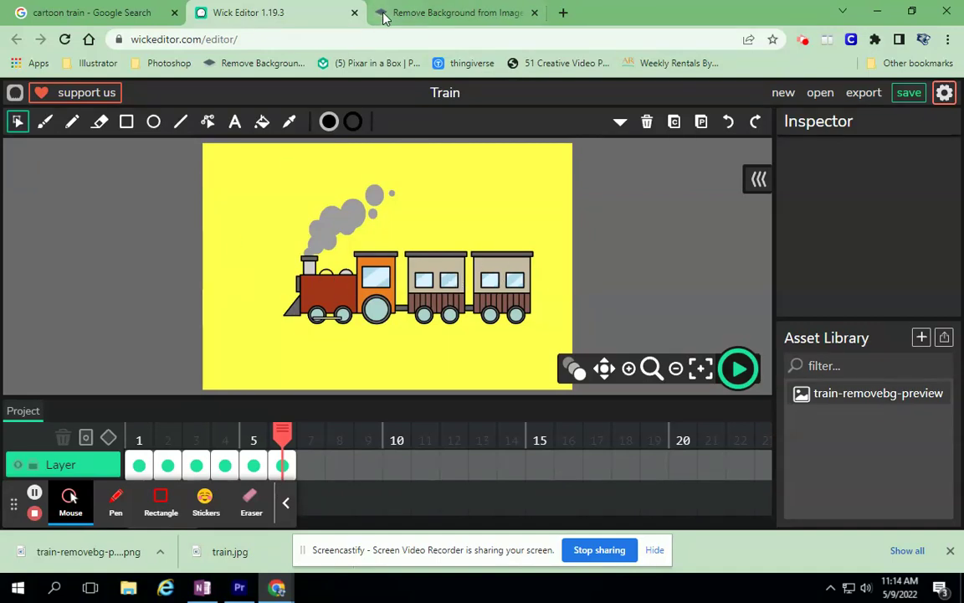
{"action": "left_click", "coordinate": [414, 10]}
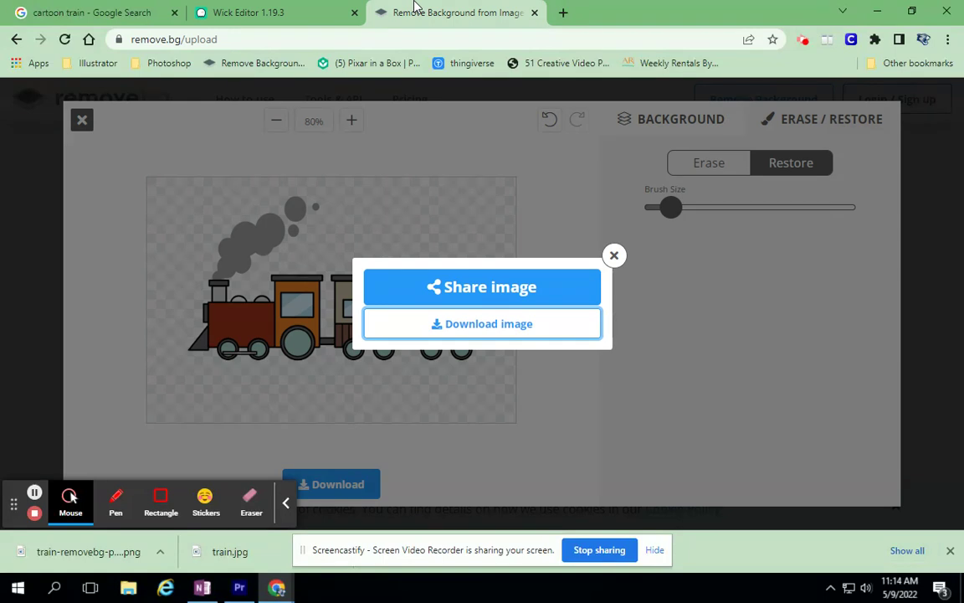